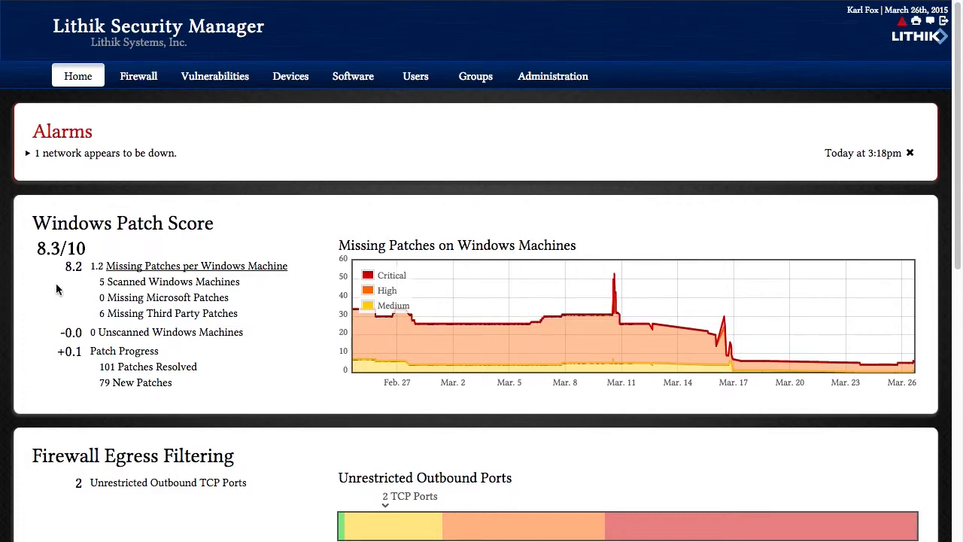
Review the security summaries on the home dashboard and expand the network-down alarm to see the affected network.
scroll(56, 289, down, 5)
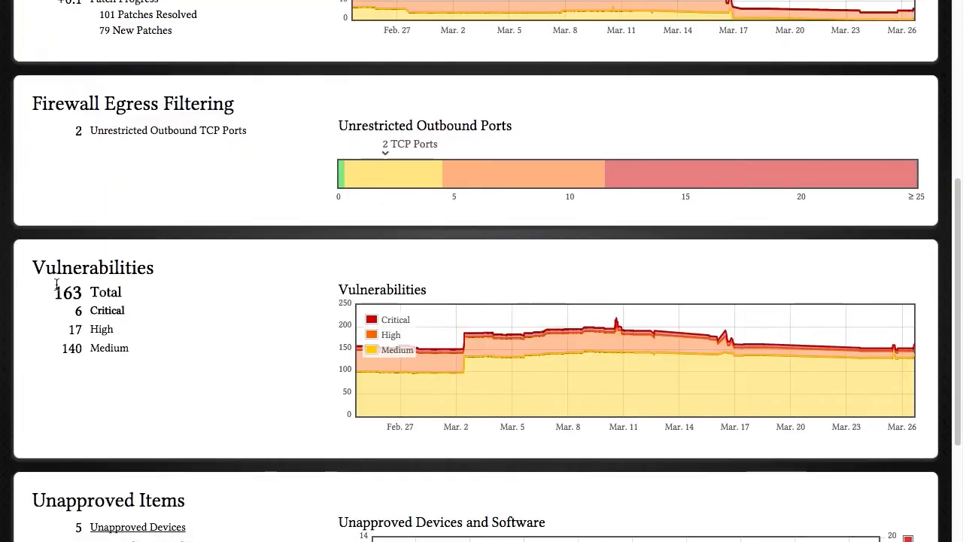
scroll(56, 284, up, 5)
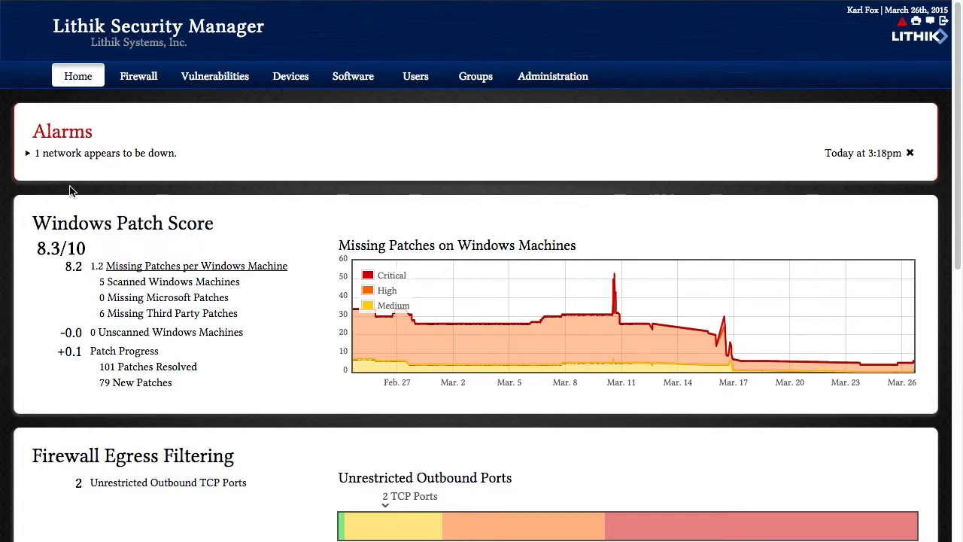
click(26, 154)
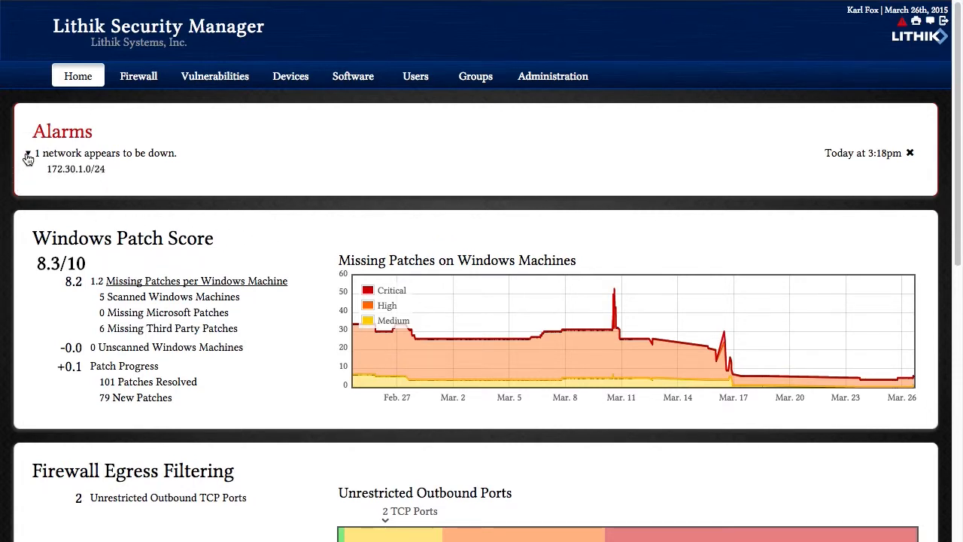
Review the Firewall page, from its policy violation charts to the event log and the open TCP and UDP ports.
click(142, 76)
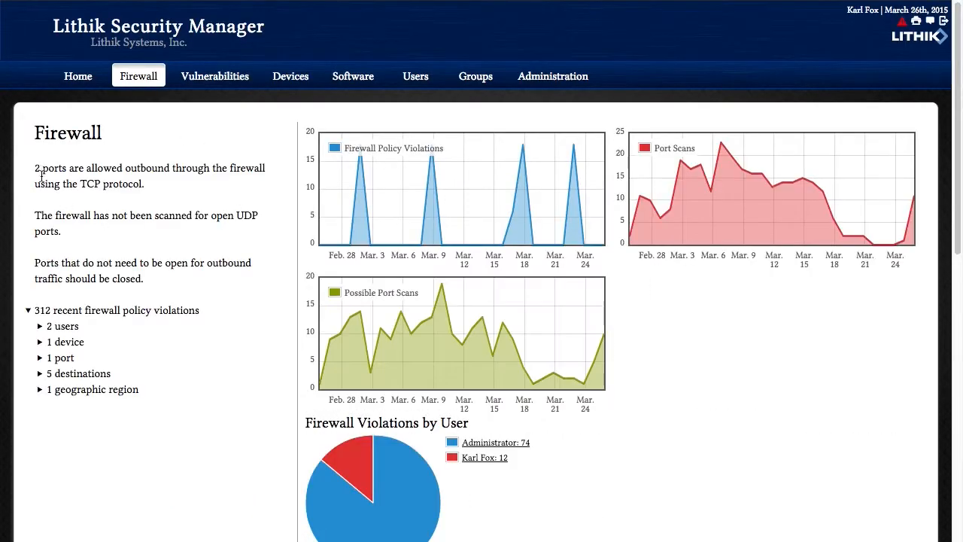
scroll(124, 342, down, 10)
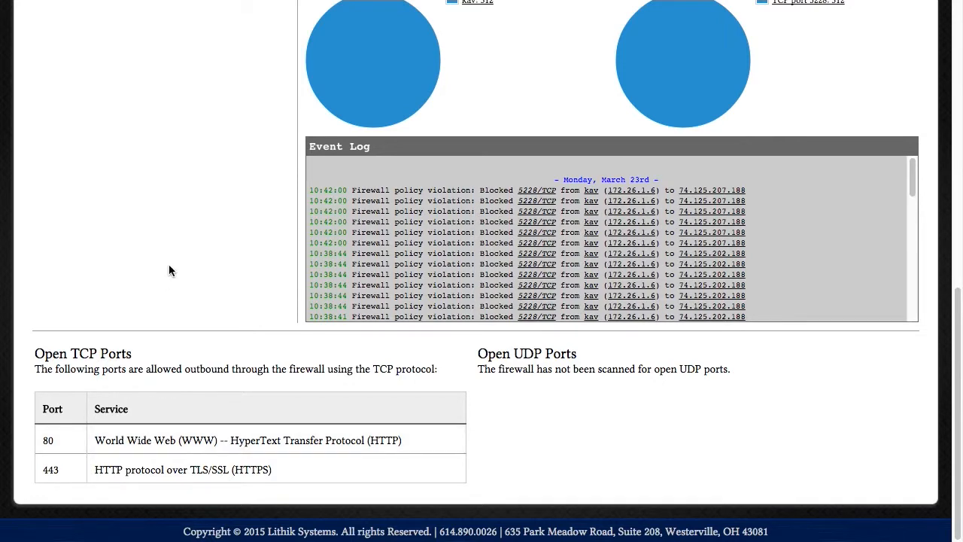
scroll(169, 270, up, 10)
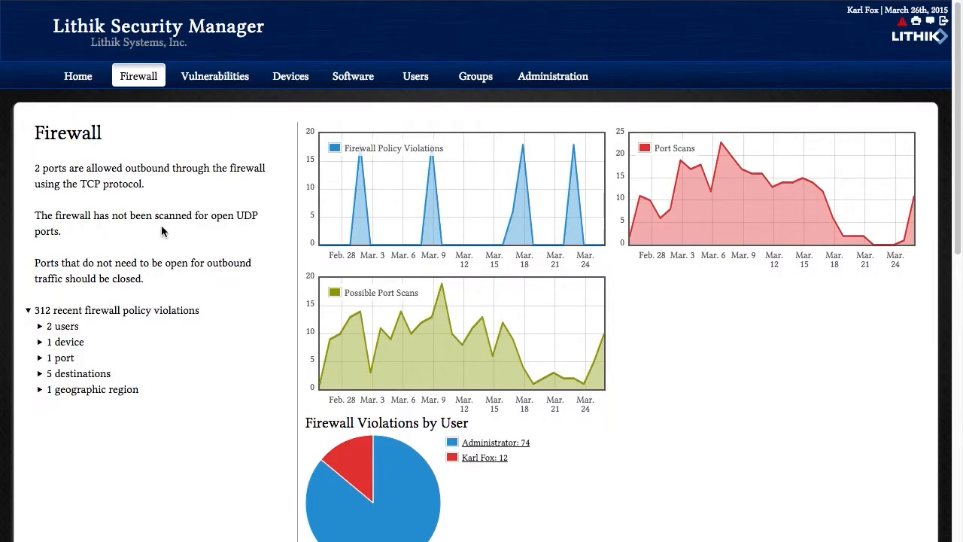
Review the Vulnerabilities page, including its charts and the list of bulletins with their affected devices.
click(228, 77)
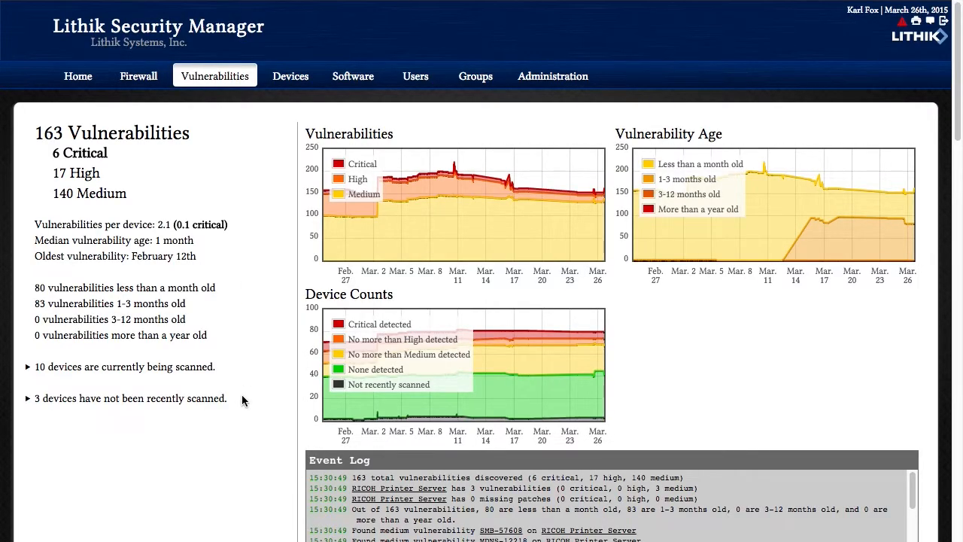
scroll(242, 400, down, 15)
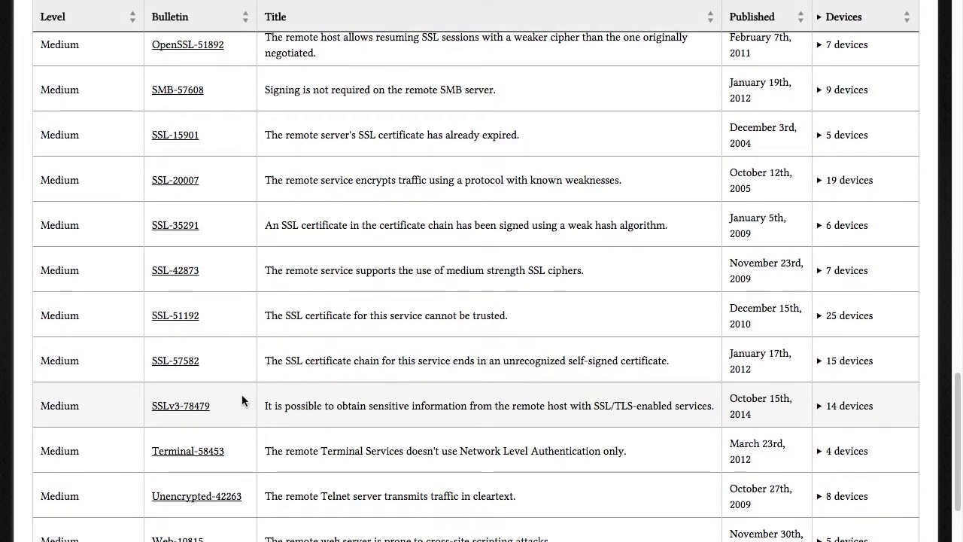
scroll(242, 395, up, 15)
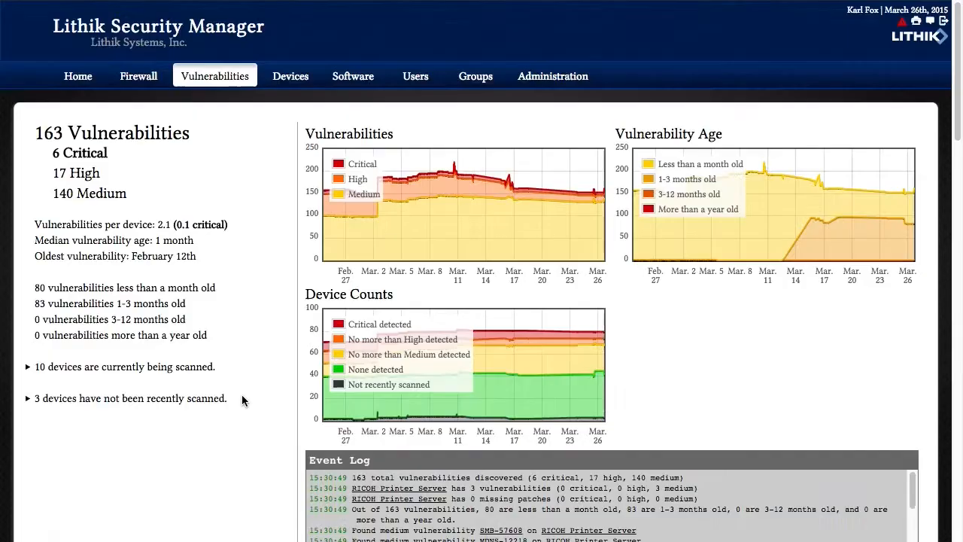
Review the Devices page, including the device list with status, system information and vulnerabilities.
click(289, 85)
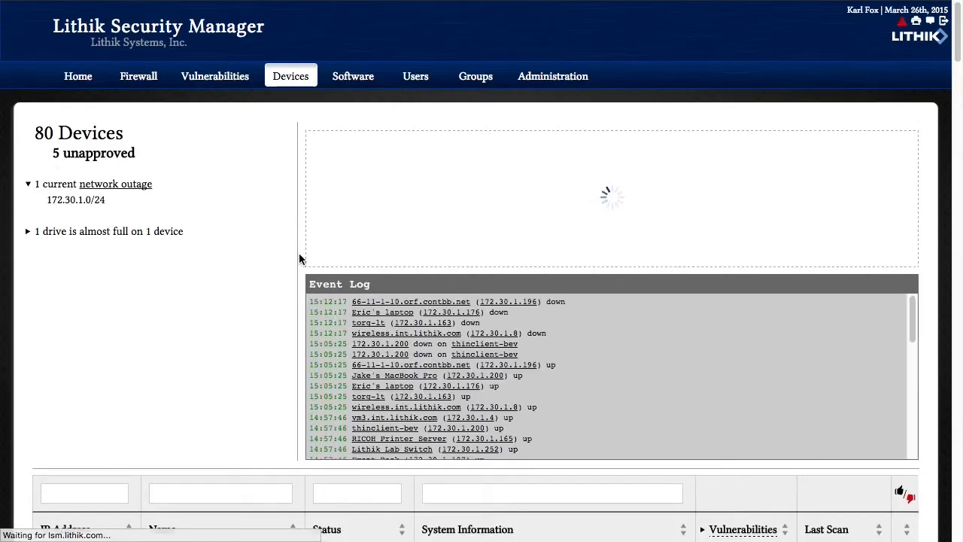
scroll(214, 377, down, 5)
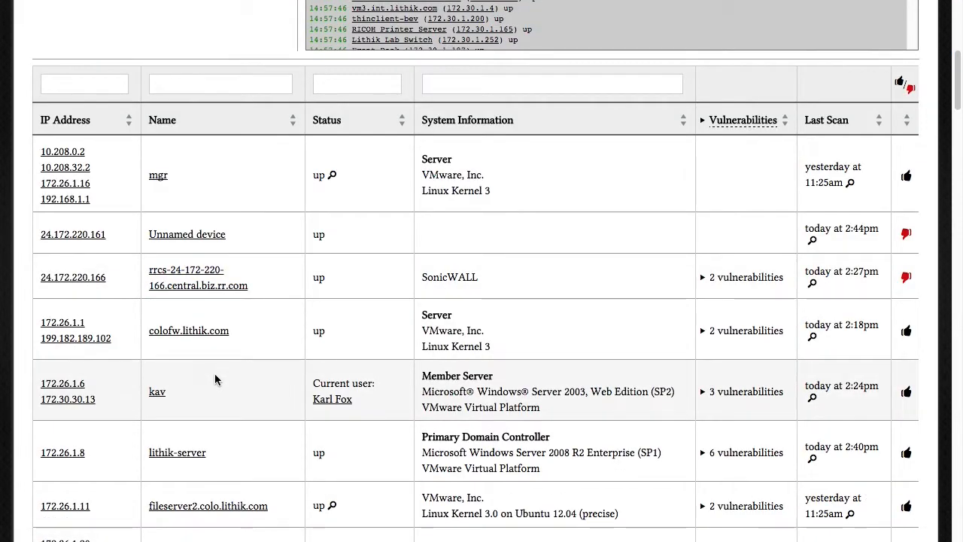
scroll(215, 375, down, 3)
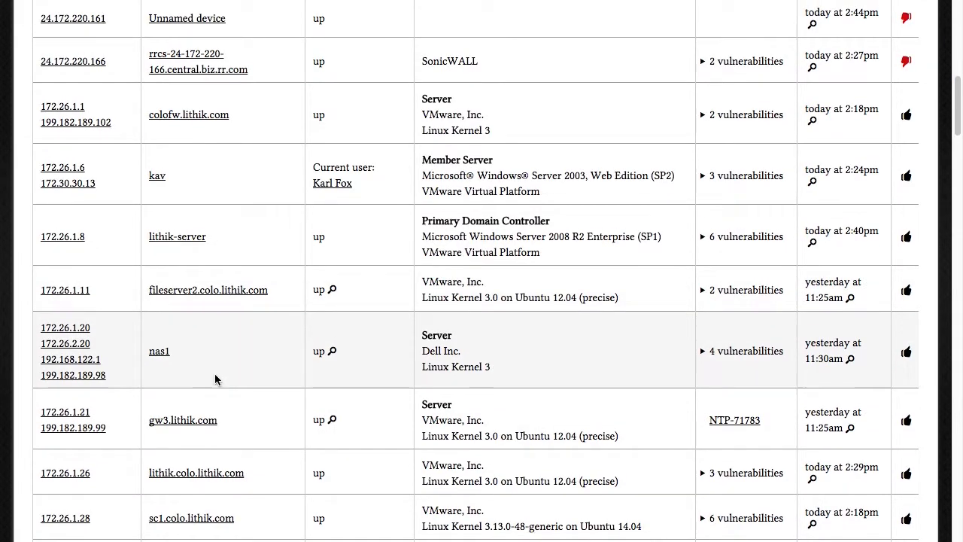
scroll(214, 376, down, 3)
key(Home)
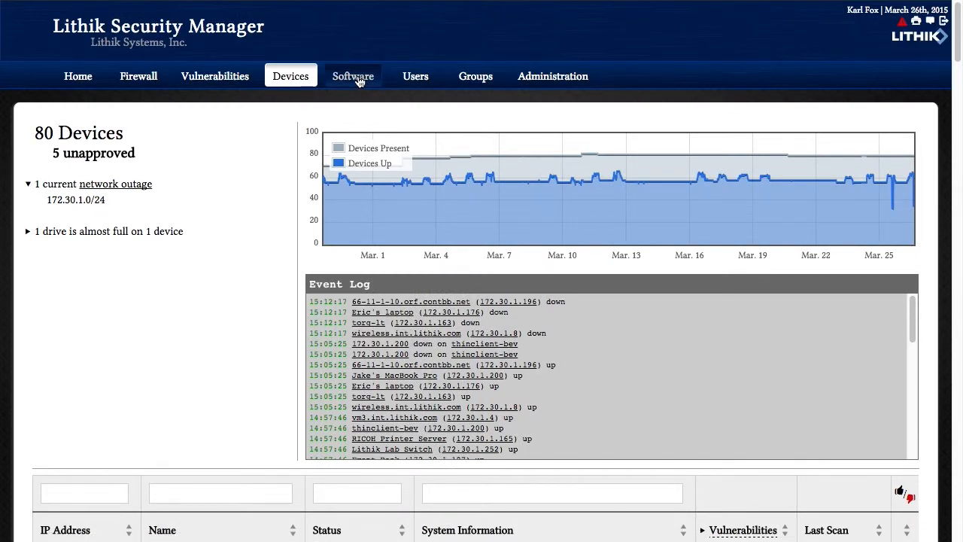
Show the Software inventory and filter its list by the publisher "adobe".
click(353, 76)
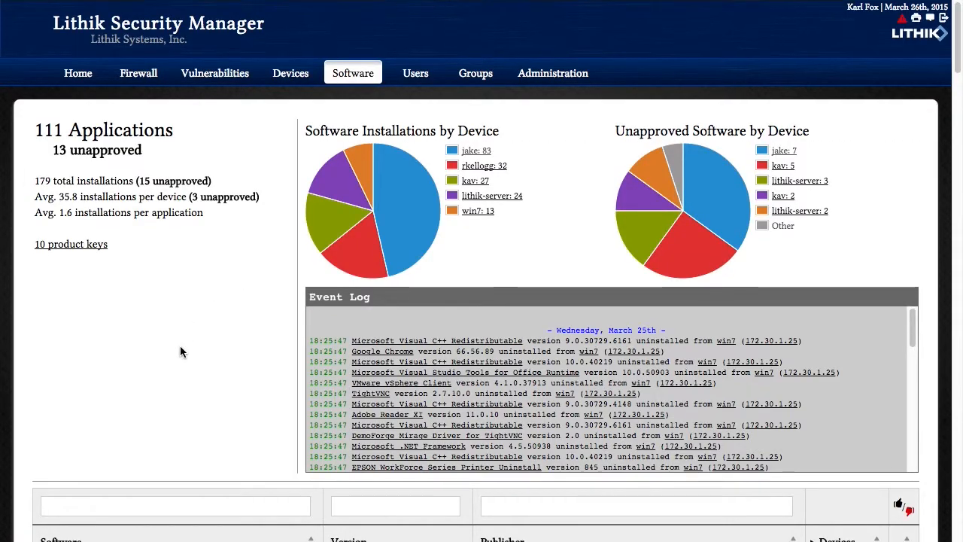
scroll(180, 351, down, 4)
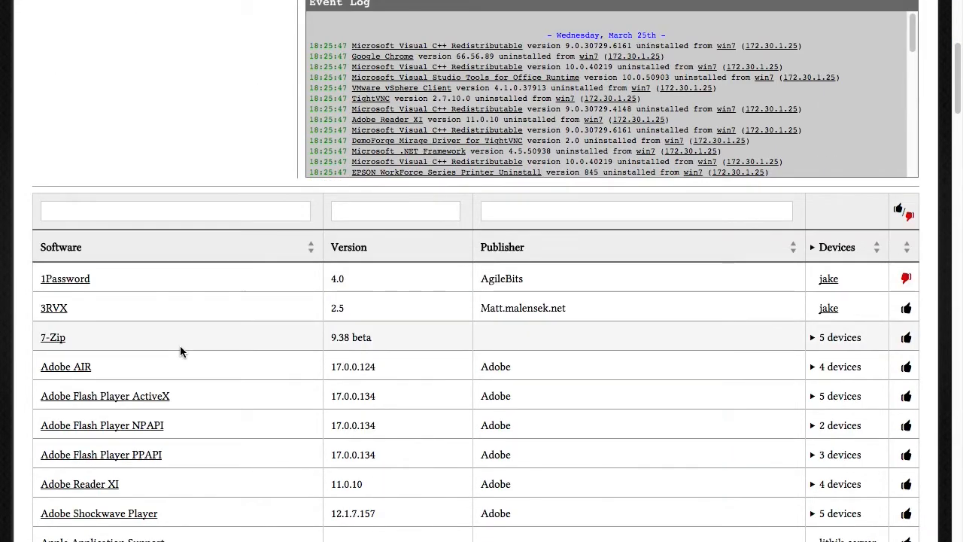
click(549, 212)
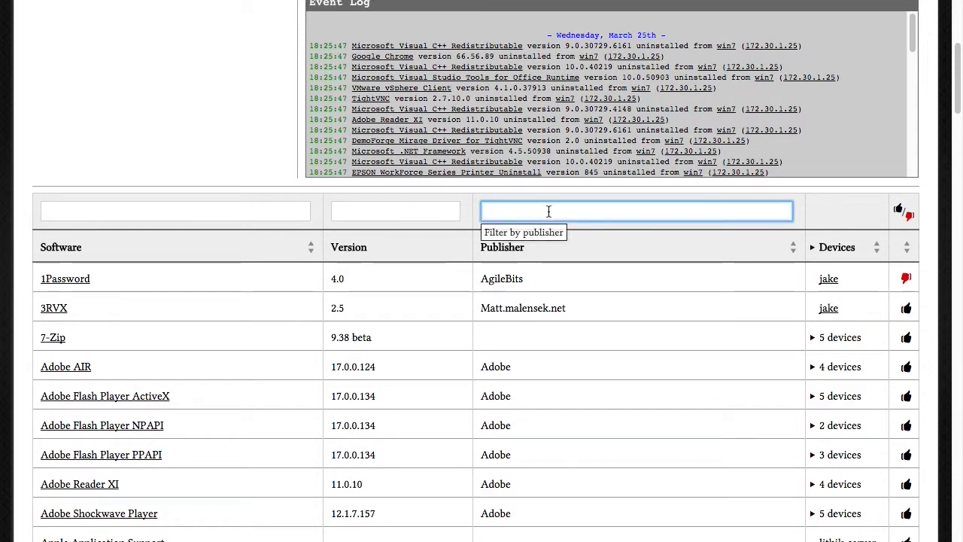
text(adobe)
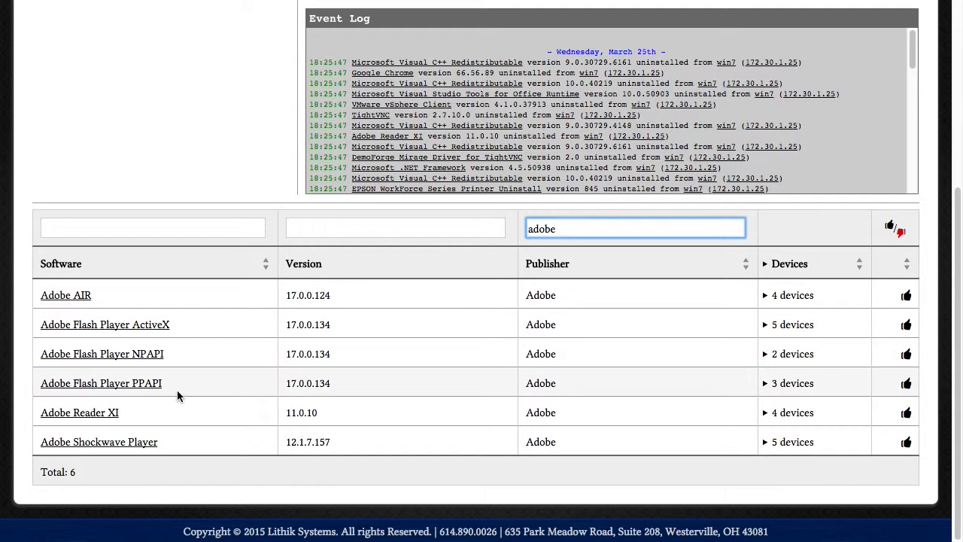
Show the details of Adobe Flash Player PPAPI, expand its device list and view the first listed device.
click(151, 387)
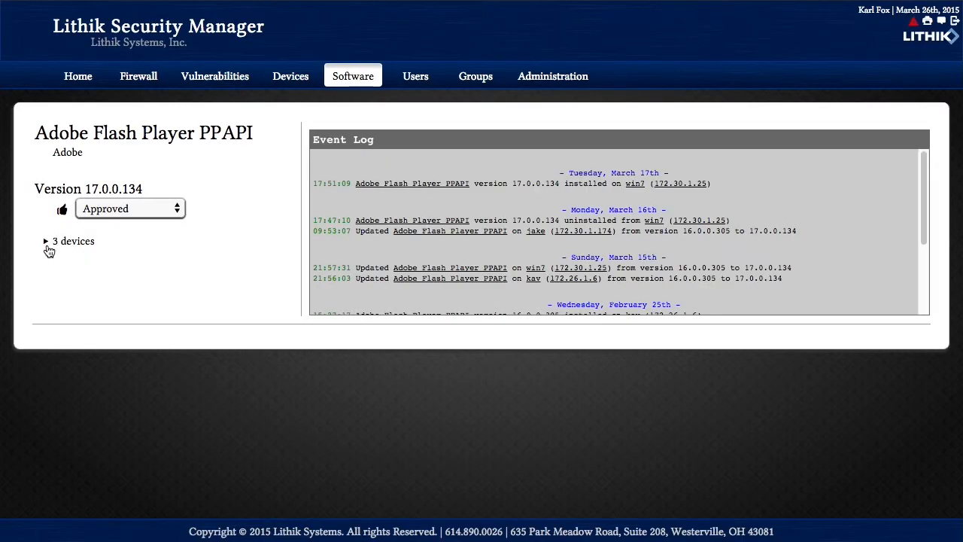
click(46, 245)
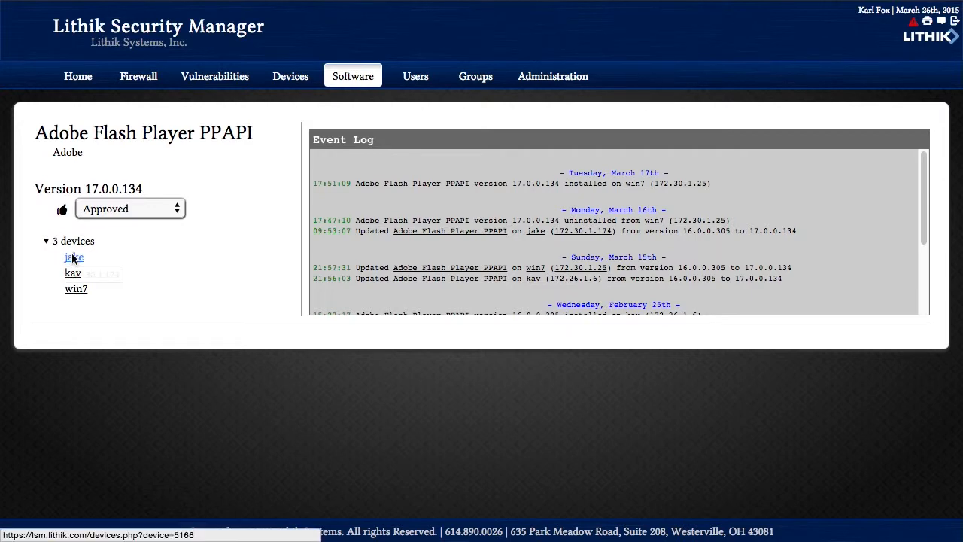
click(73, 259)
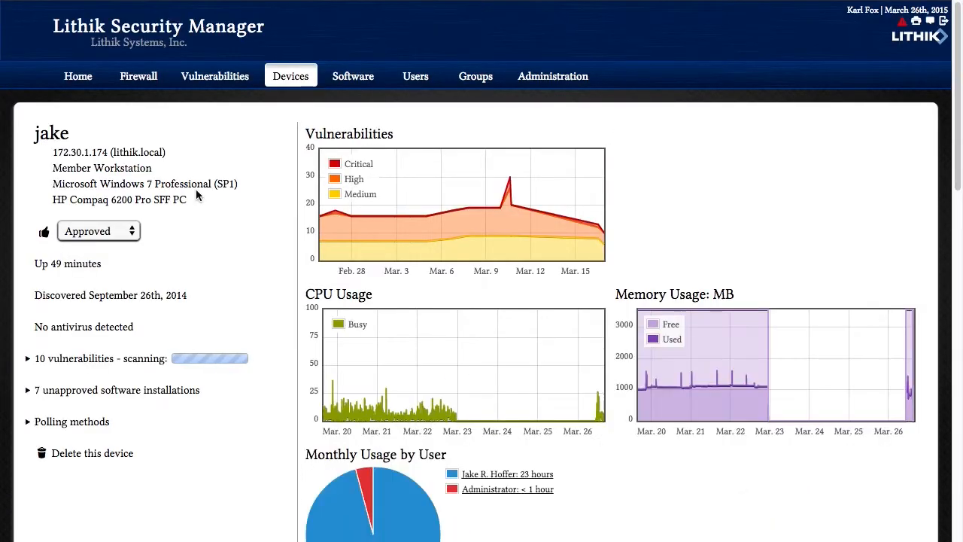
Review the Active Directory users list and expand the group memberships of the Administrator account.
click(414, 76)
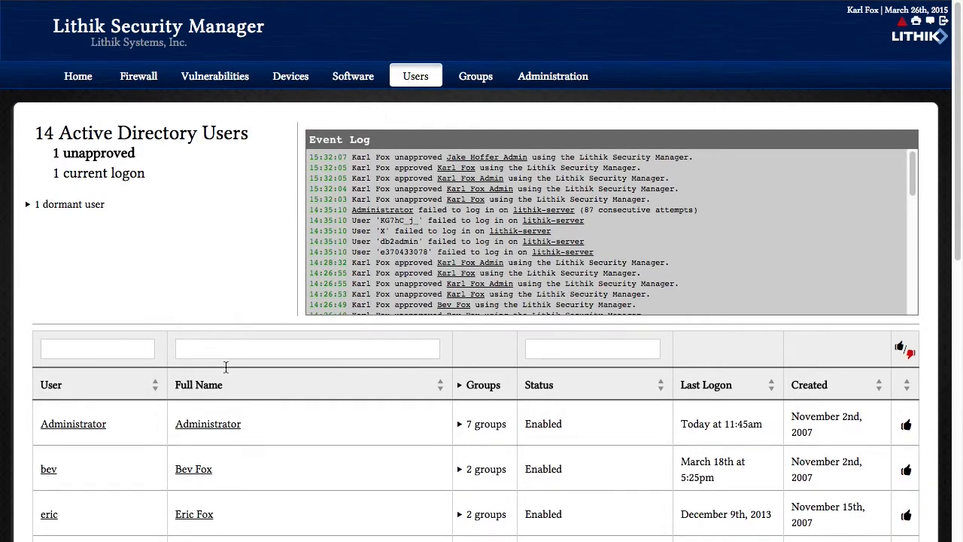
scroll(226, 376, down, 5)
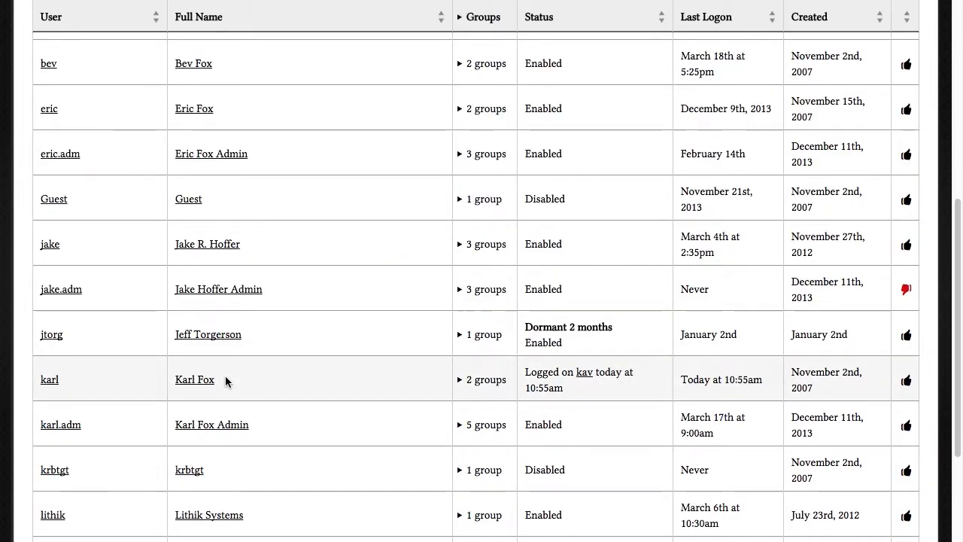
scroll(227, 382, up, 5)
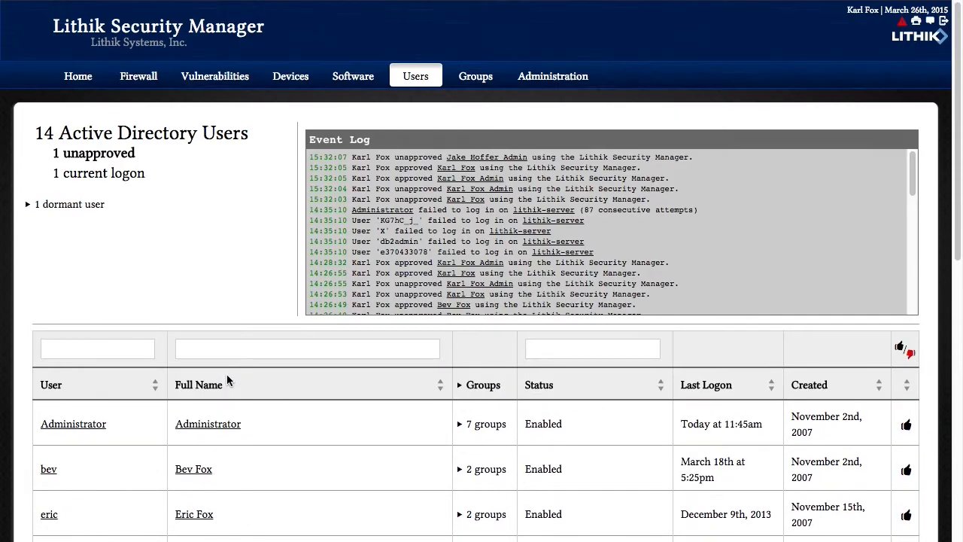
click(459, 426)
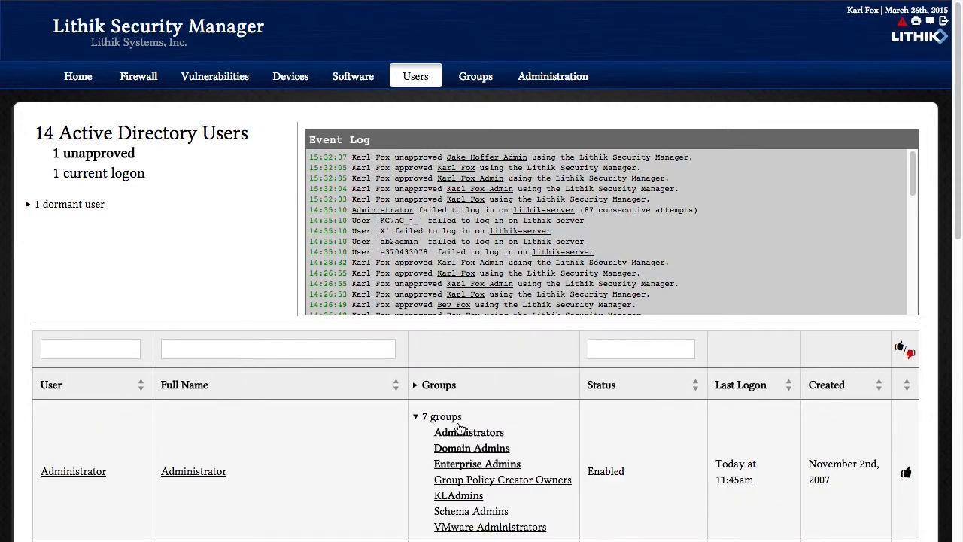
Create a policy group named "Scan Everything" in the Automation Policy administration settings.
click(550, 78)
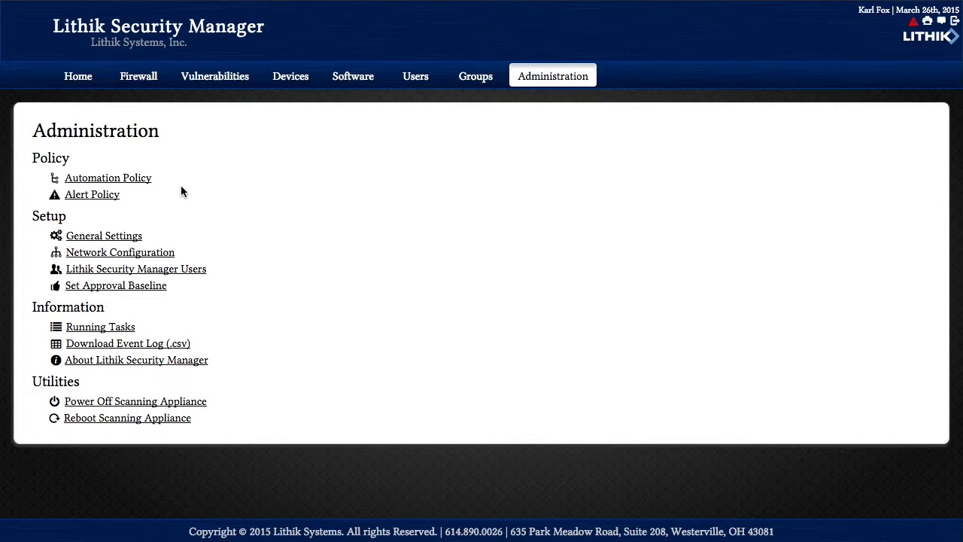
click(122, 178)
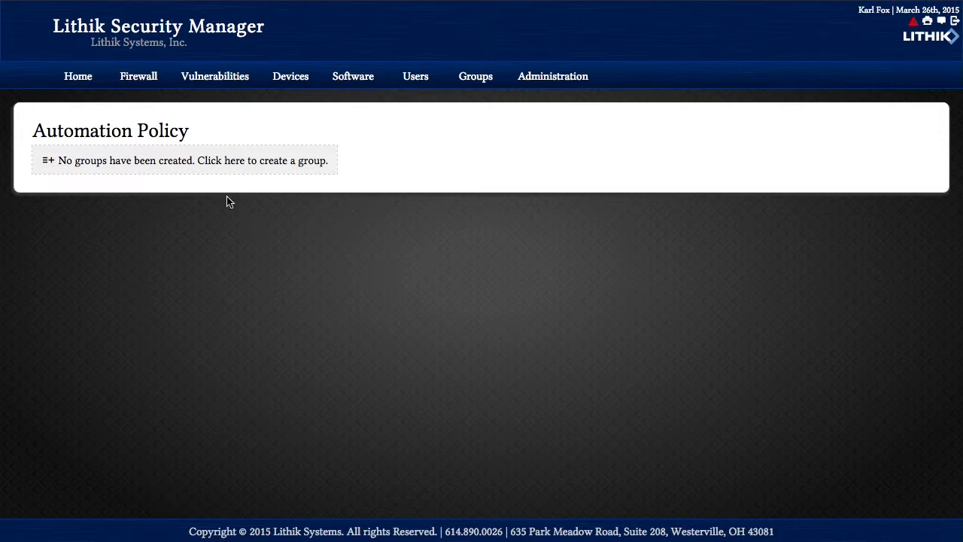
click(169, 167)
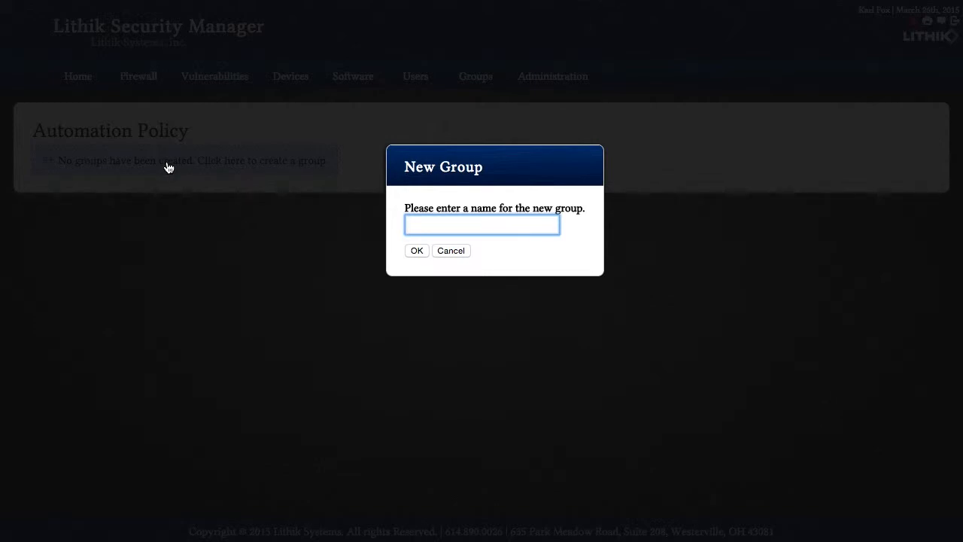
text(Scan Everything)
key(Return)
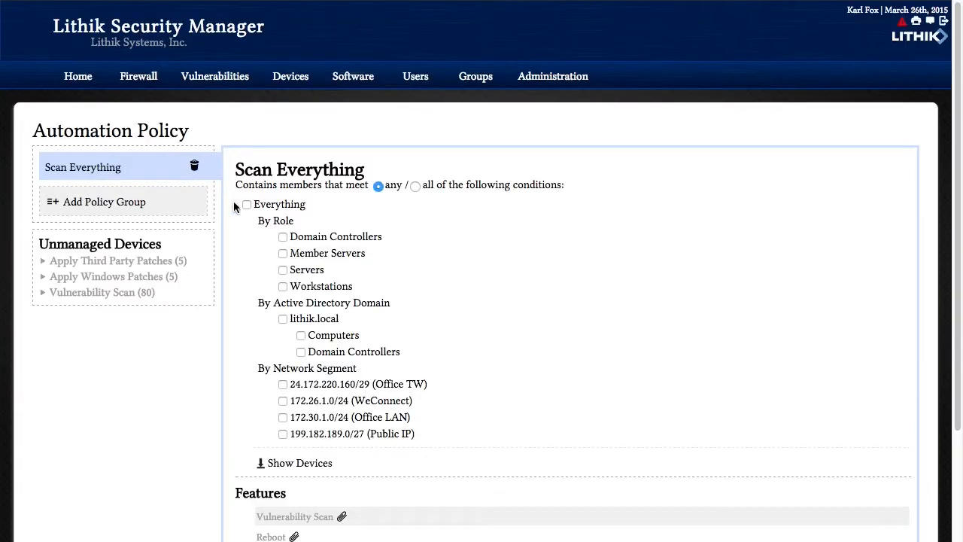
Include Everything as a member of the Scan Everything group and enable its Vulnerability Scan feature.
click(248, 205)
scroll(245, 427, down, 1)
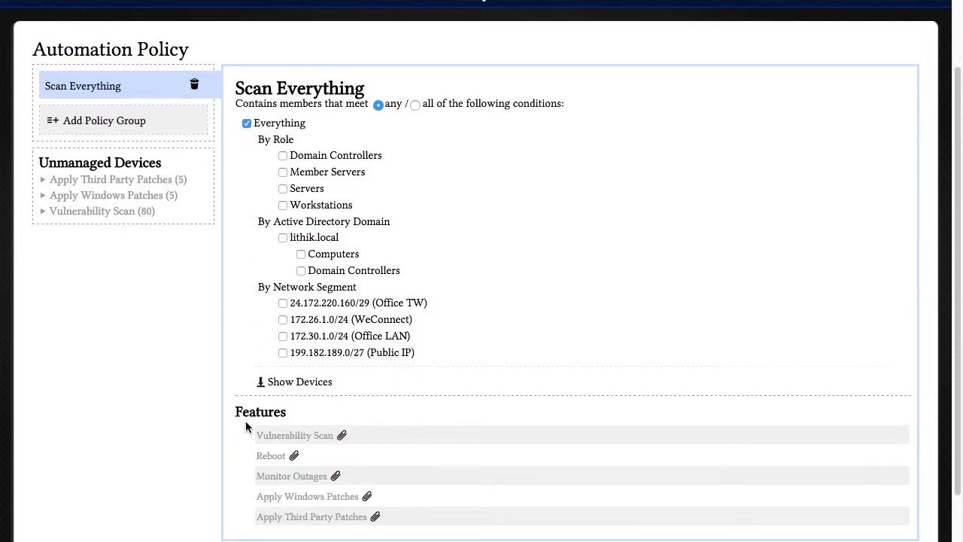
click(316, 436)
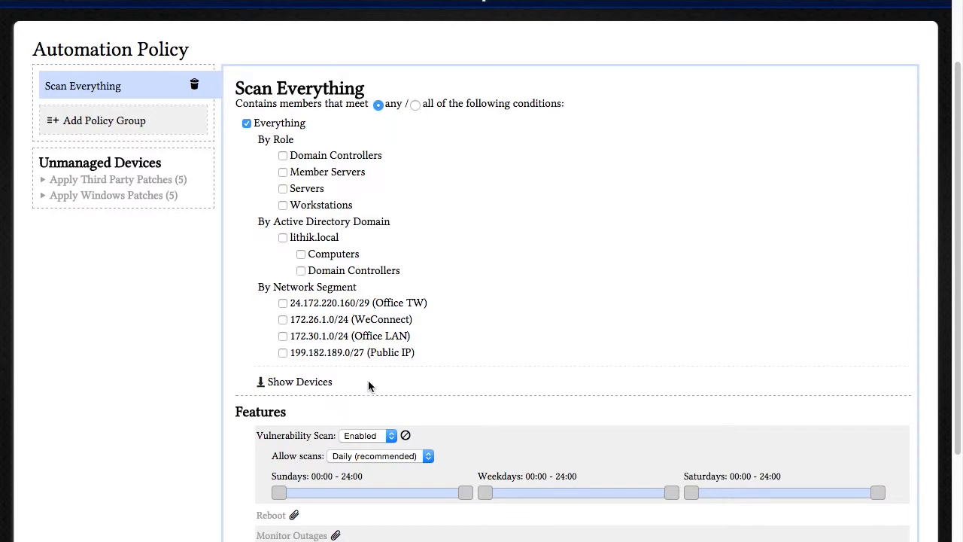
Add a second policy group named "Update Policy".
click(99, 127)
text(Update Policy)
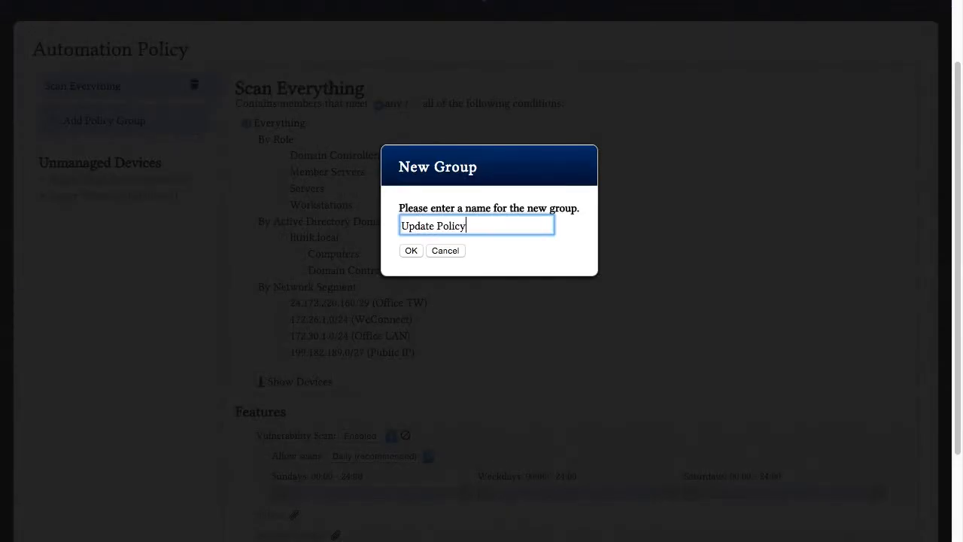
key(Return)
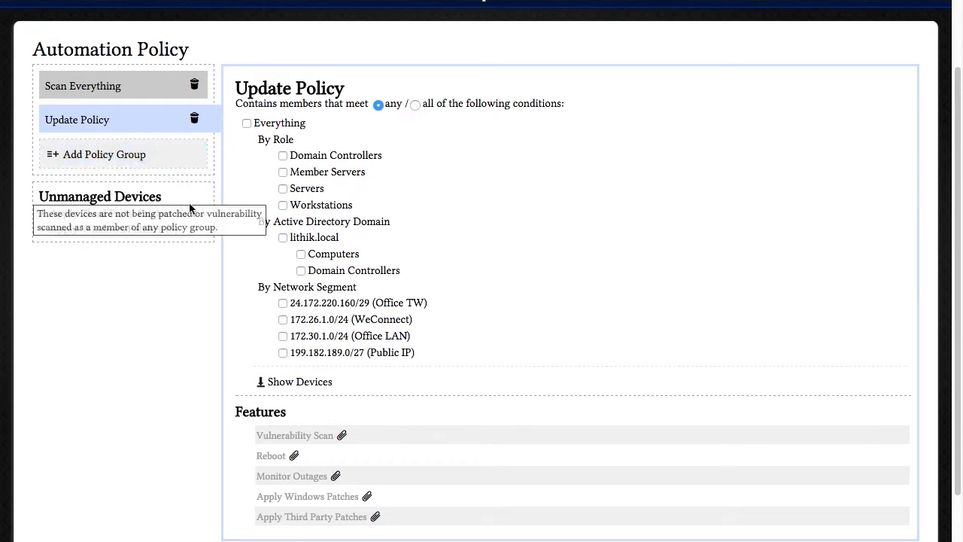
Include the lithik.local domain in the Update Policy group and enable Apply Third Party Patches and Apply Windows Patches.
click(284, 238)
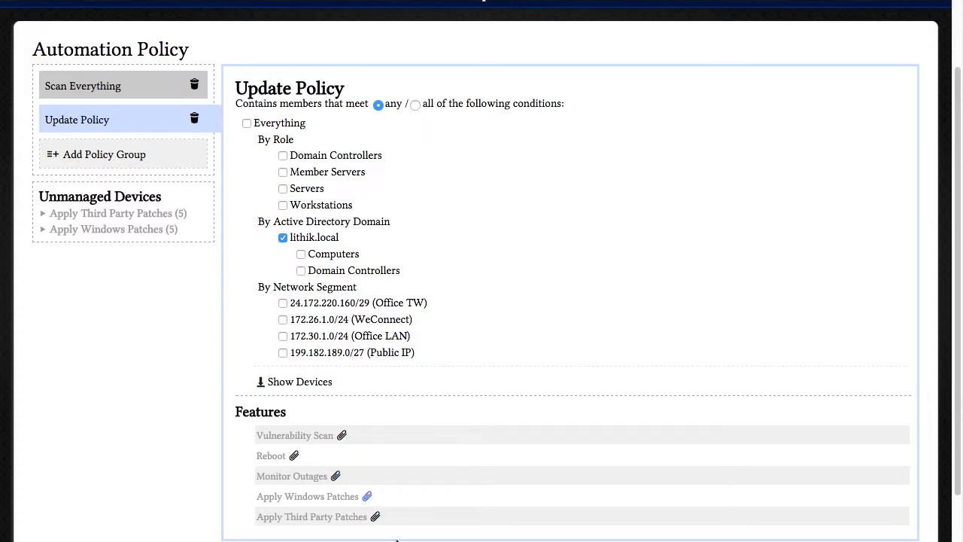
click(337, 520)
scroll(451, 482, down, 5)
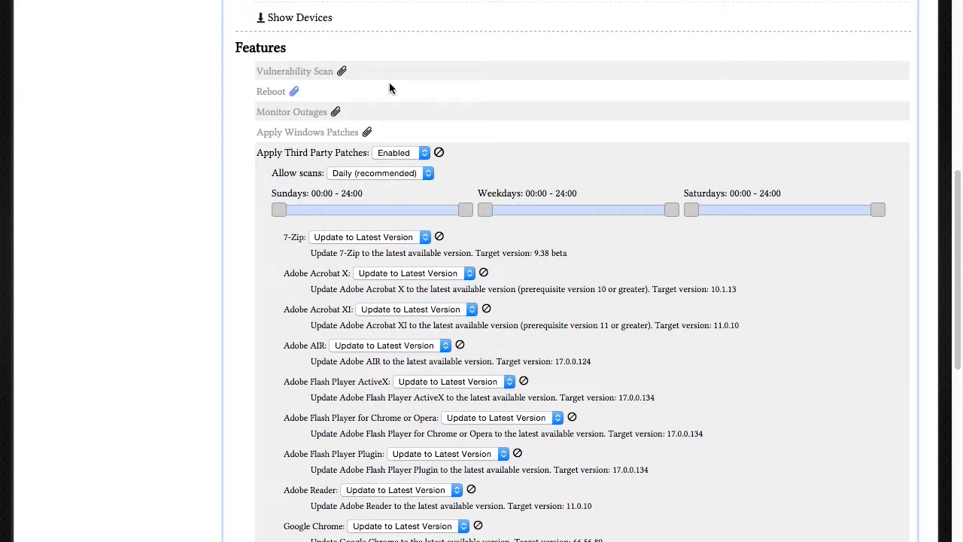
click(319, 134)
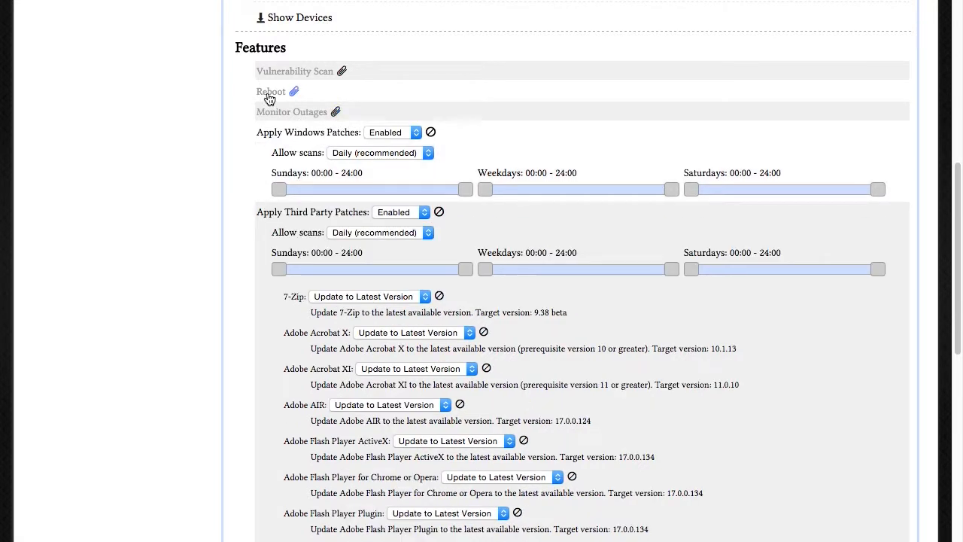
Enable the Reboot feature for the Update Policy group and adjust the end of its weekday time window.
click(293, 96)
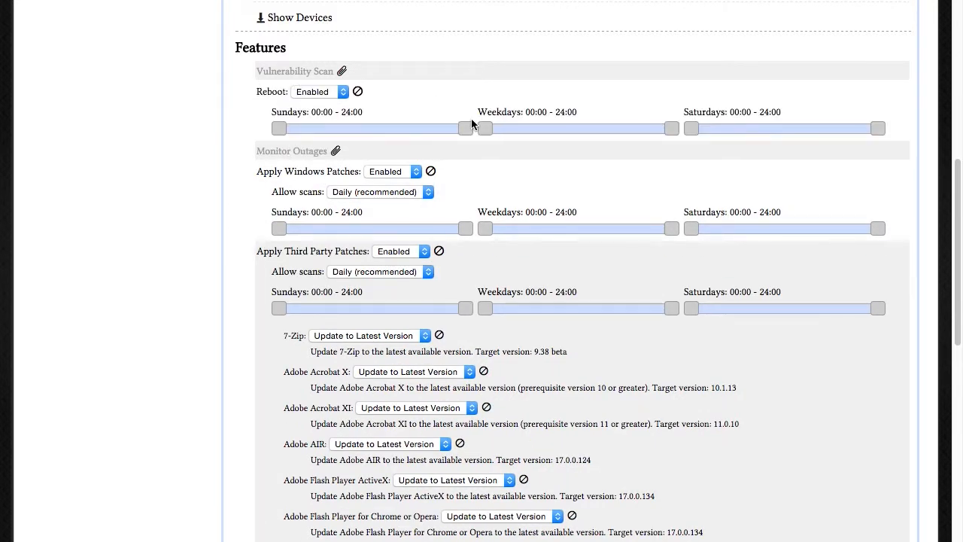
mouse_move(670, 129)
mouse_down()
mouse_move(514, 127)
mouse_move(662, 130)
mouse_up()
Add a policy group named "Don't Reboot Servers" and include the Domain Controllers, Member Servers and Servers roles.
scroll(599, 150, up, 10)
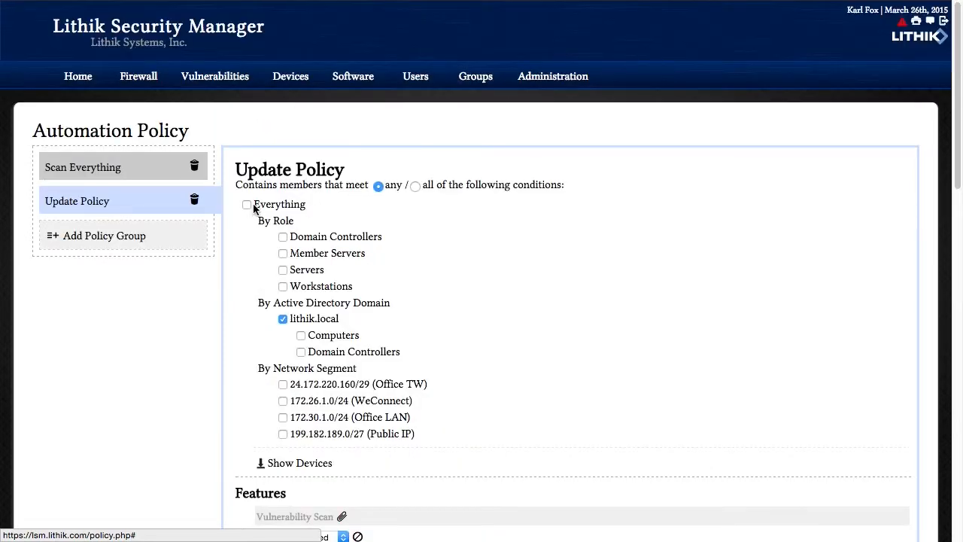
click(144, 242)
text(Don't Reboot Servers)
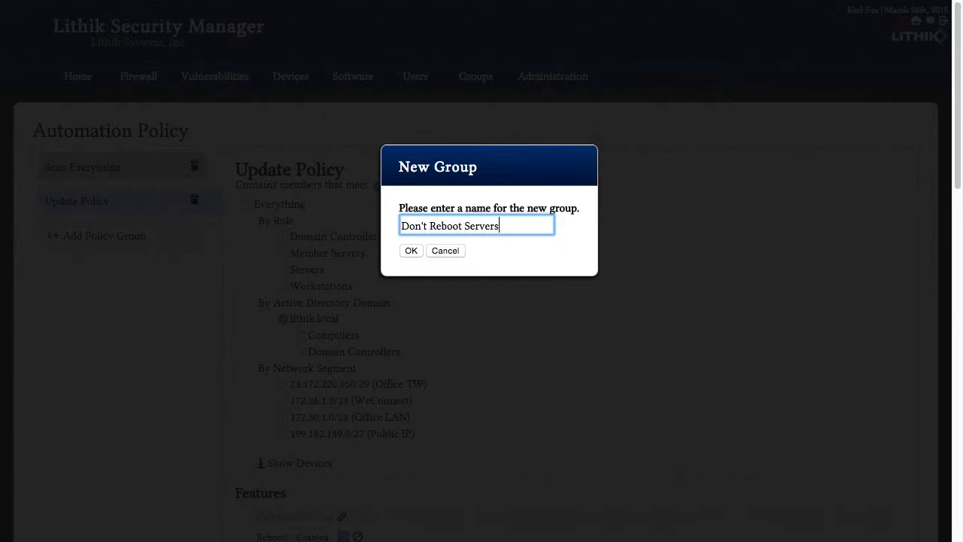
key(Return)
click(283, 238)
click(283, 253)
click(283, 270)
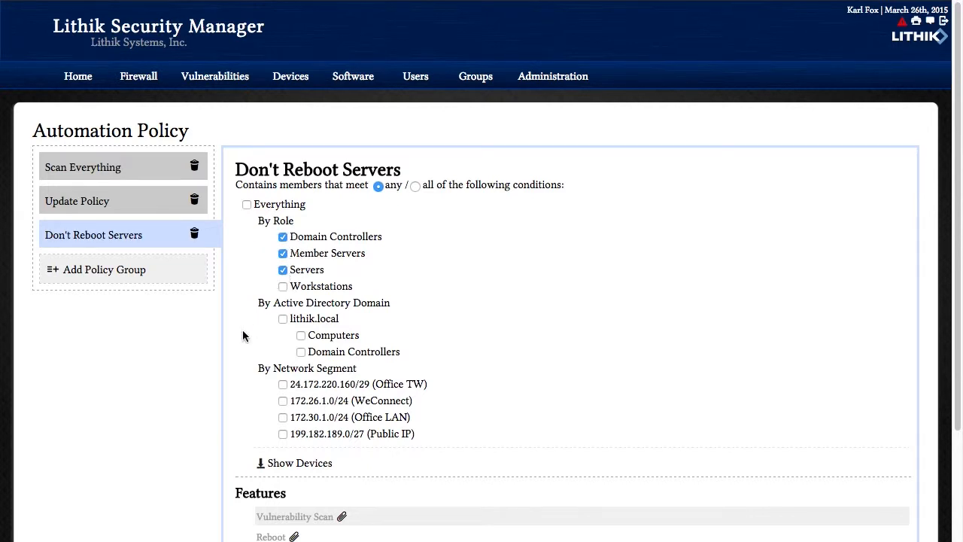
Add the Reboot feature to the Don't Reboot Servers group and set it to Disabled.
scroll(188, 494, down, 3)
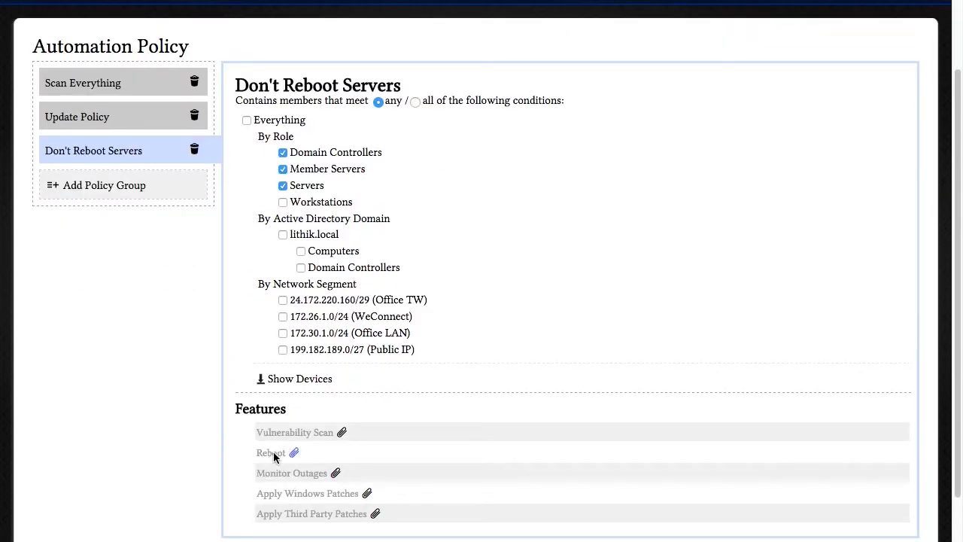
click(272, 453)
click(316, 454)
click(313, 465)
Move the Don't Reboot Servers group above Update Policy in the group order and expand the Reboot conflict details.
click(115, 156)
drag(116, 156, 129, 116)
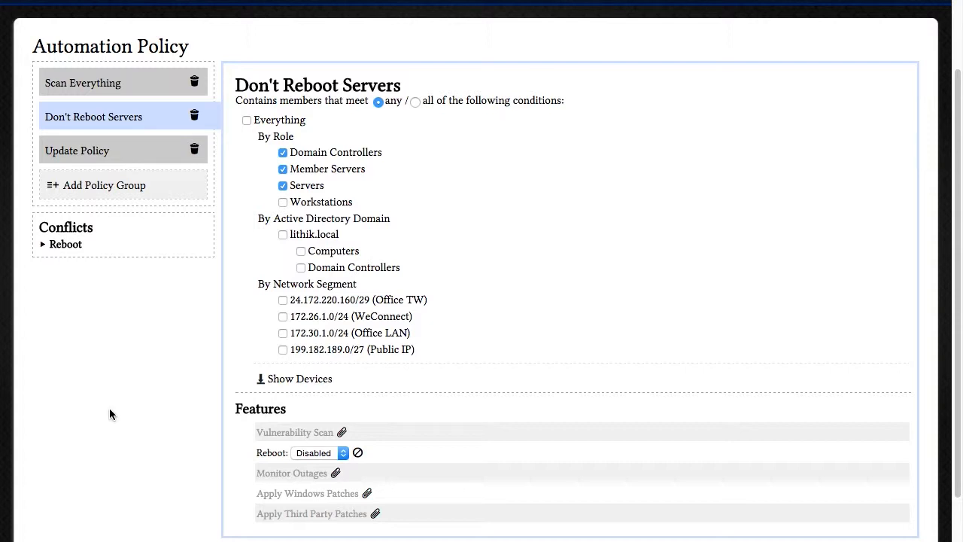
click(43, 246)
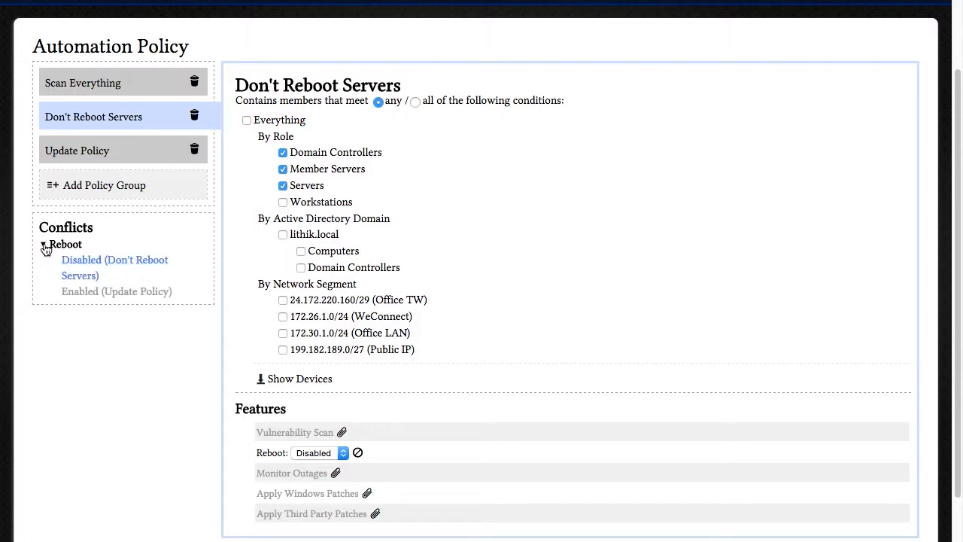